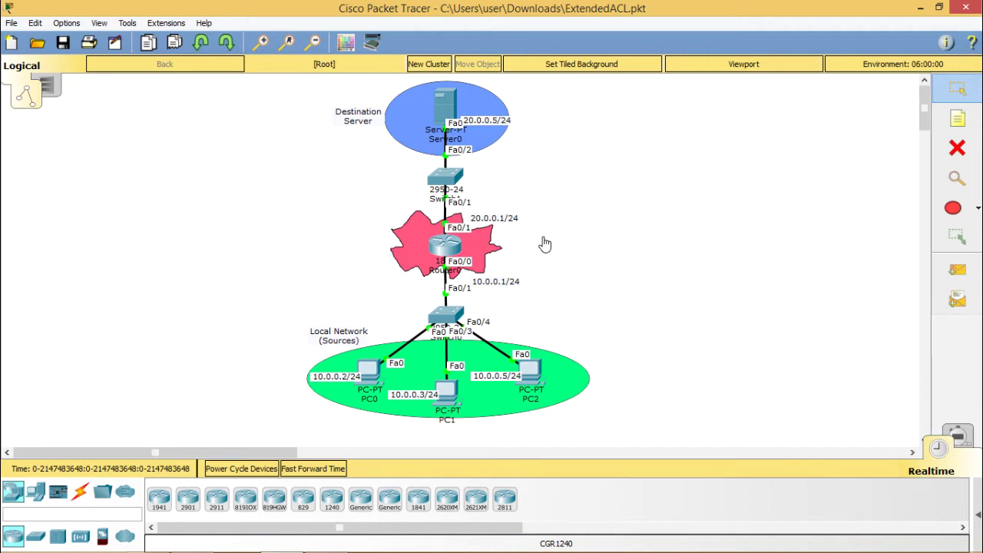
- Open Router0's CLI full-screen, run enable, and type configure terminal
left_click(451, 247)
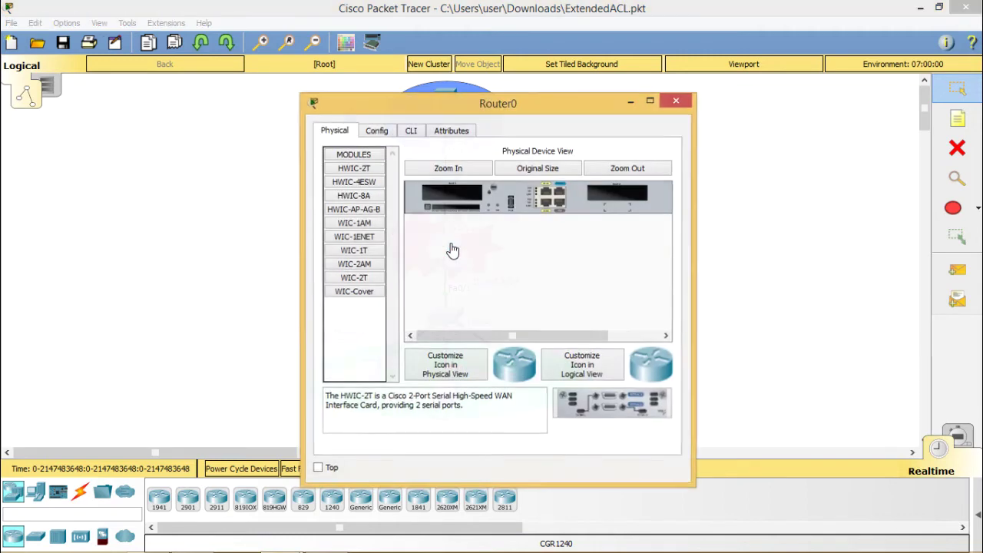
double_click(542, 115)
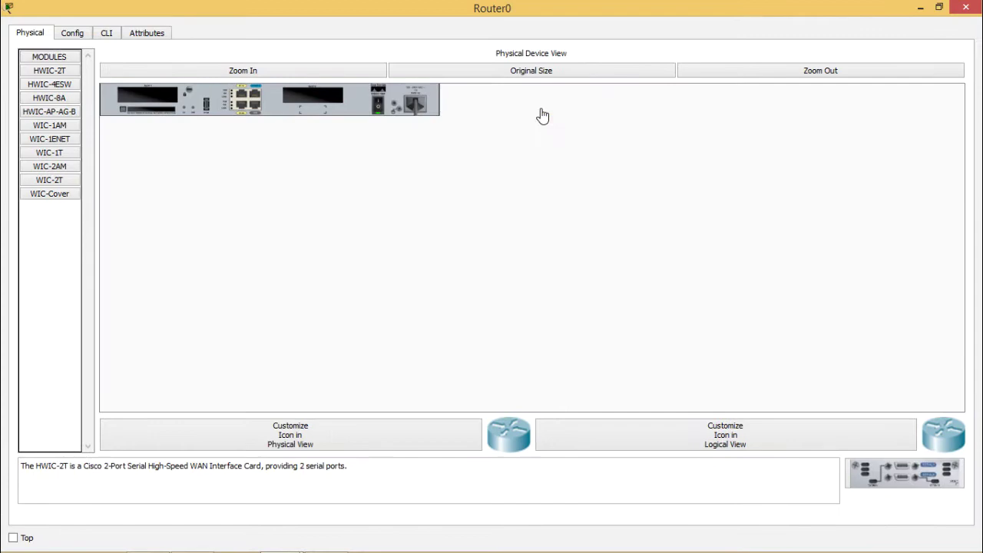
left_click(106, 34)
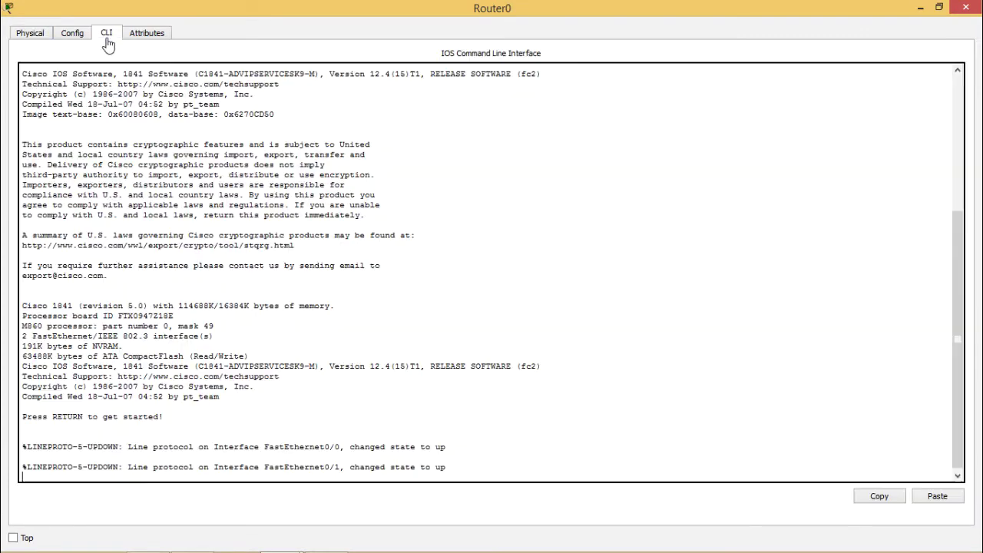
key("Return")
key("Return")
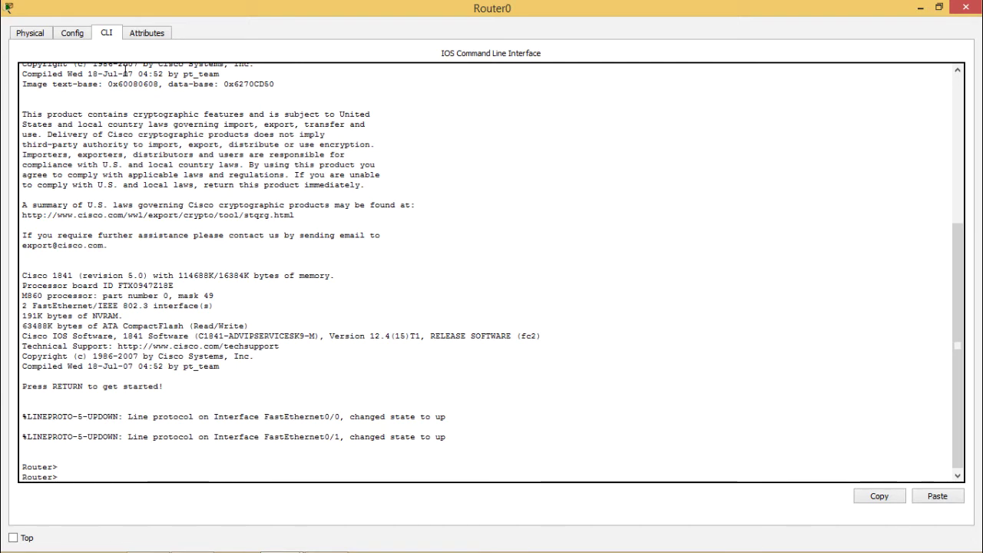
type("enable")
key("Return")
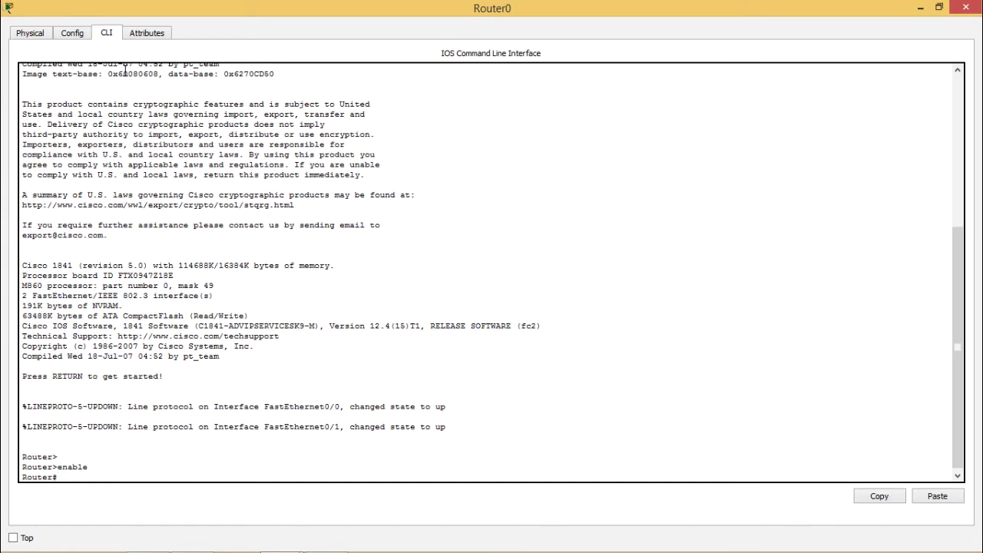
type("configure terminal")
- In global config, create extended ACL 100 and type 'permit icmp 10.0.0.0 0.0.0.3 host 20.0.0.5'
key("Return")
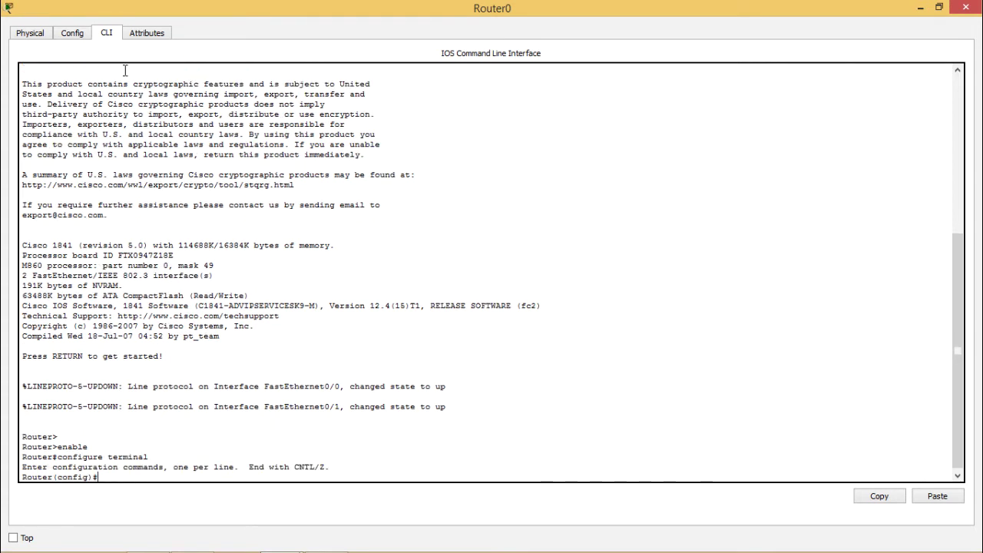
type("ip access-list")
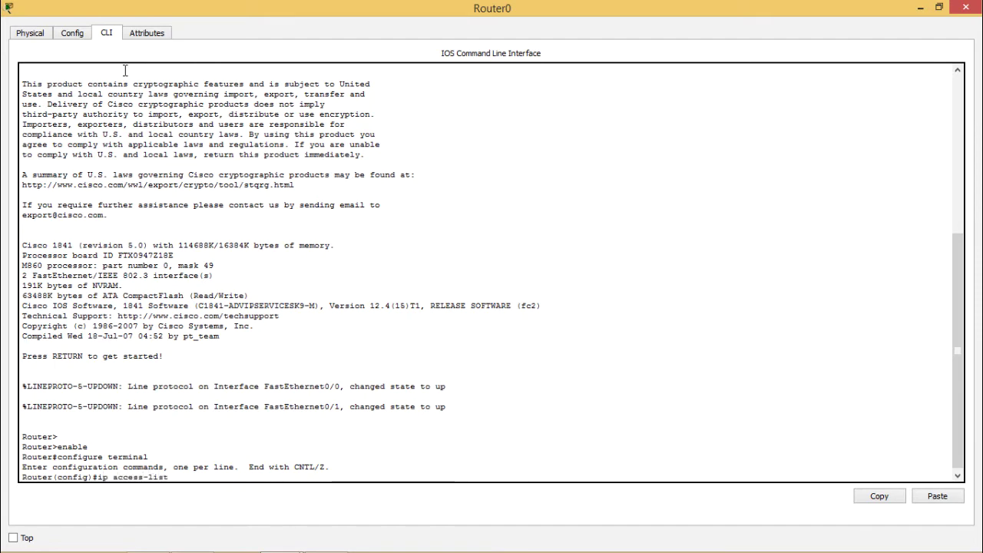
type(" ex")
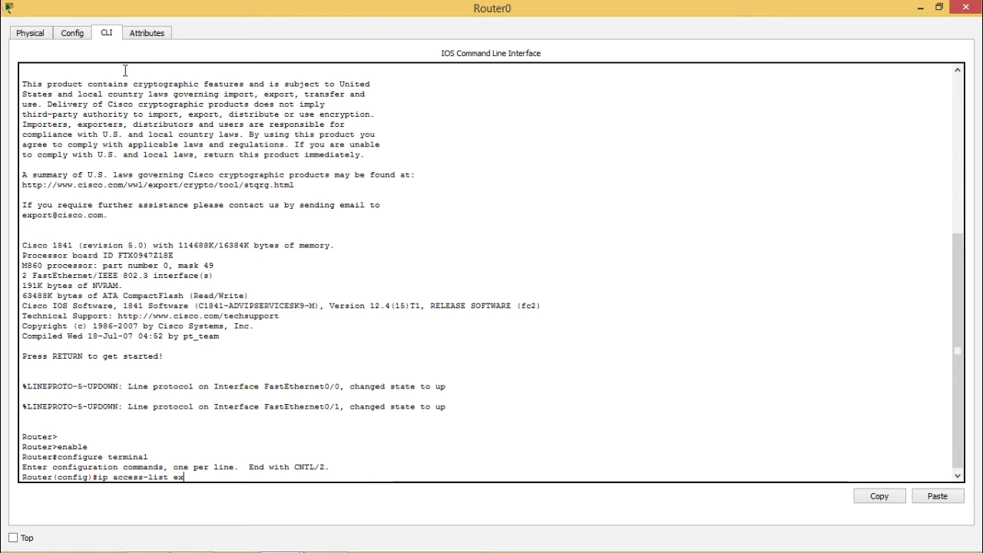
type("tended")
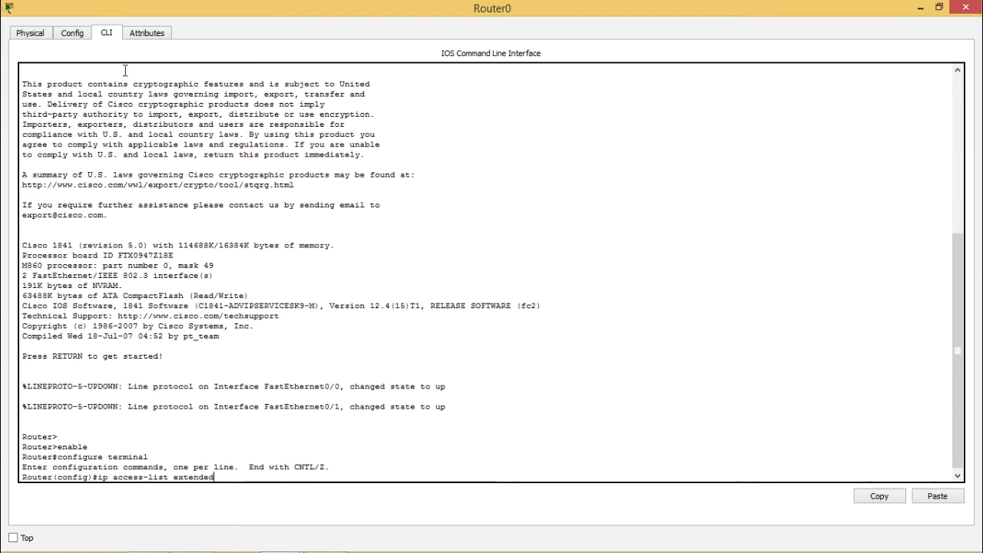
type(" 100")
key("Return")
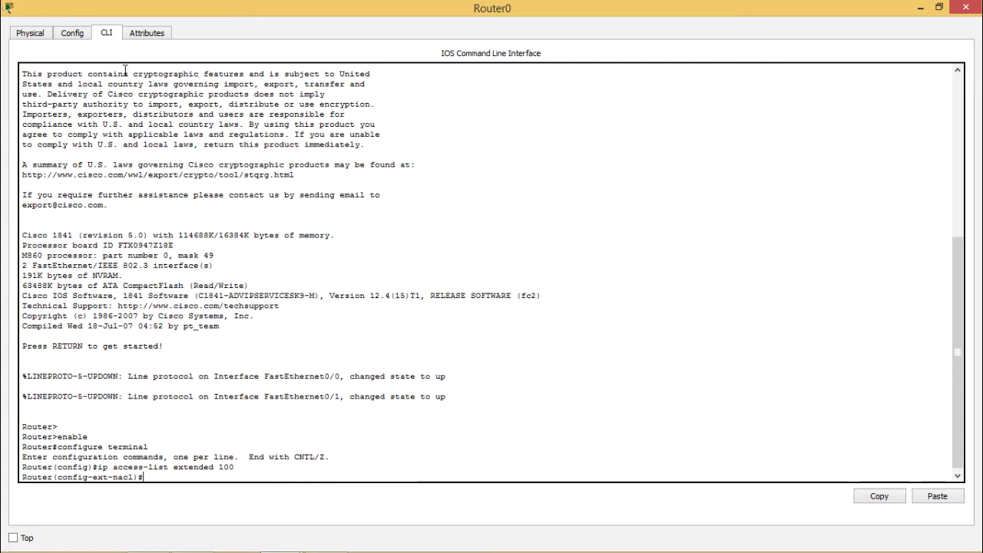
type("permit")
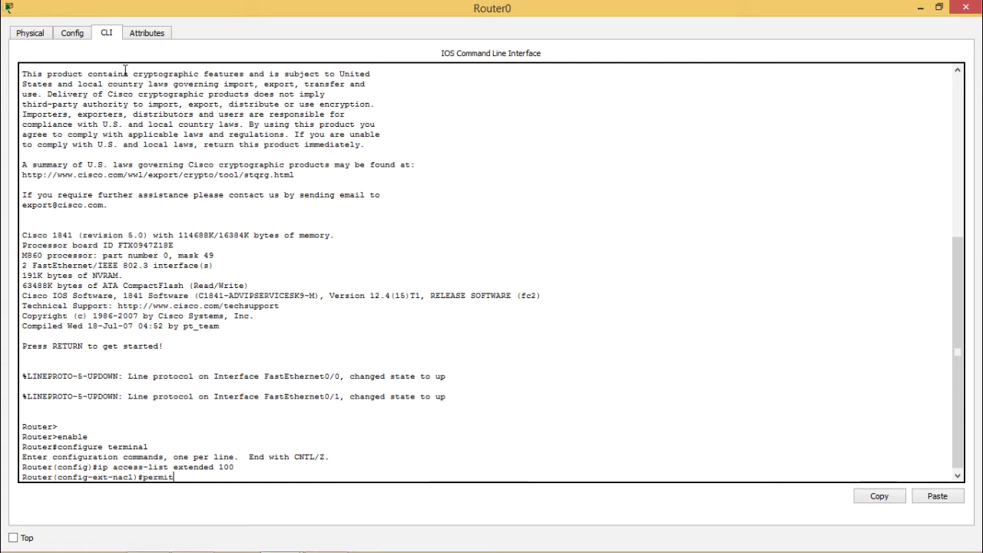
type(" icmp")
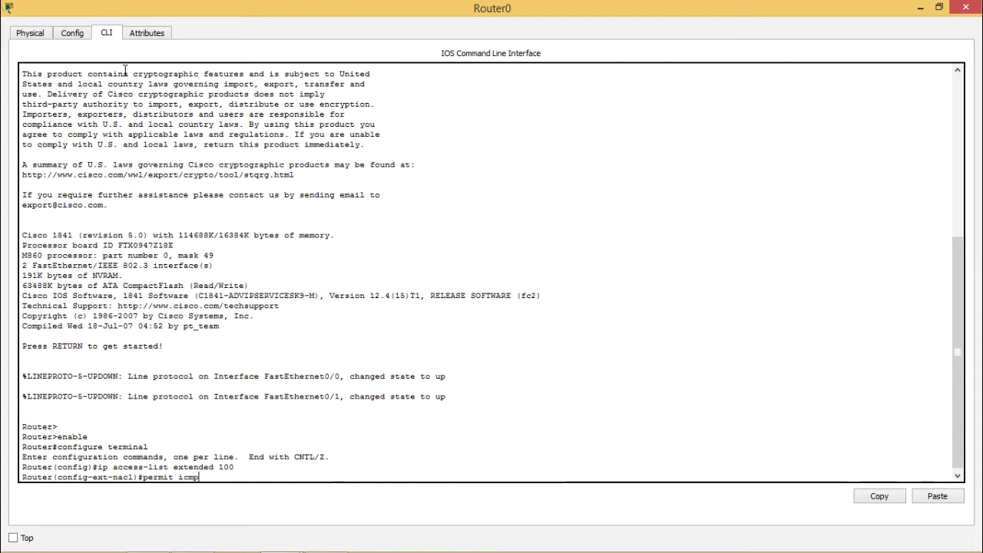
type(" 10.0.0.")
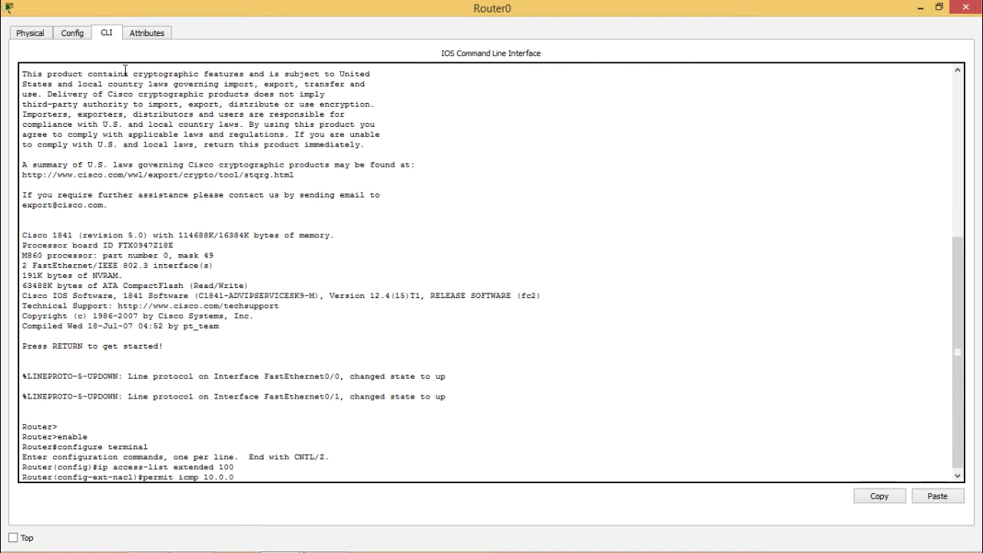
type("0")
type("0.0.0.3 host")
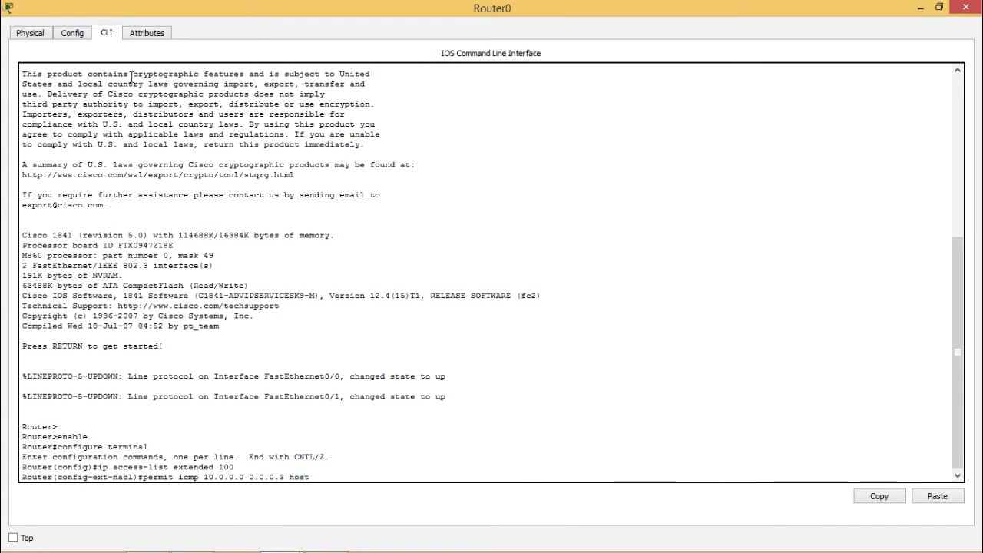
type(" 20.0.0.5")
- Commit the permit rule, add 'deny icmp host 10.0.0.5 host 20.0.0.5 host-unreachable', then run end
key("Return")
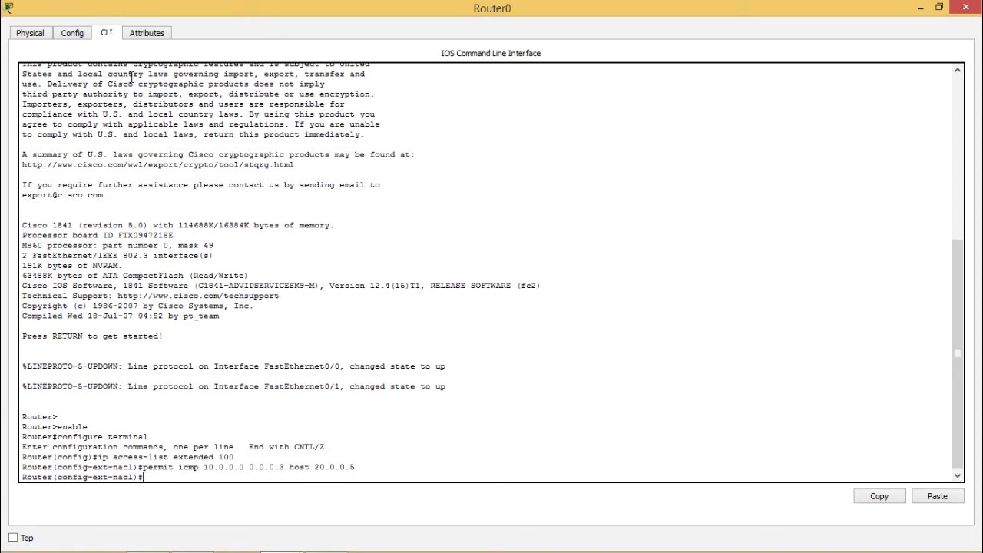
type("den")
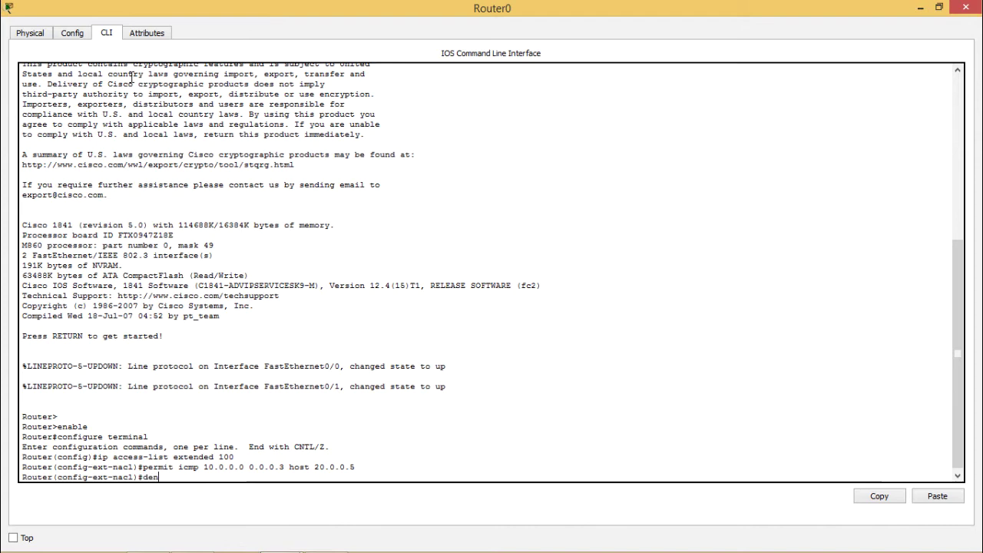
type("y icmp")
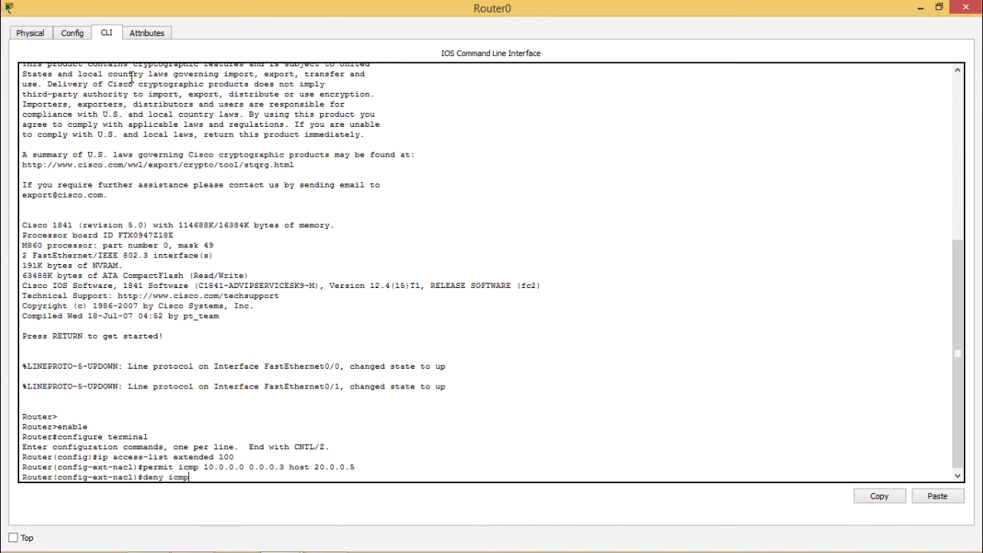
type(" host 10.0.0.5 host")
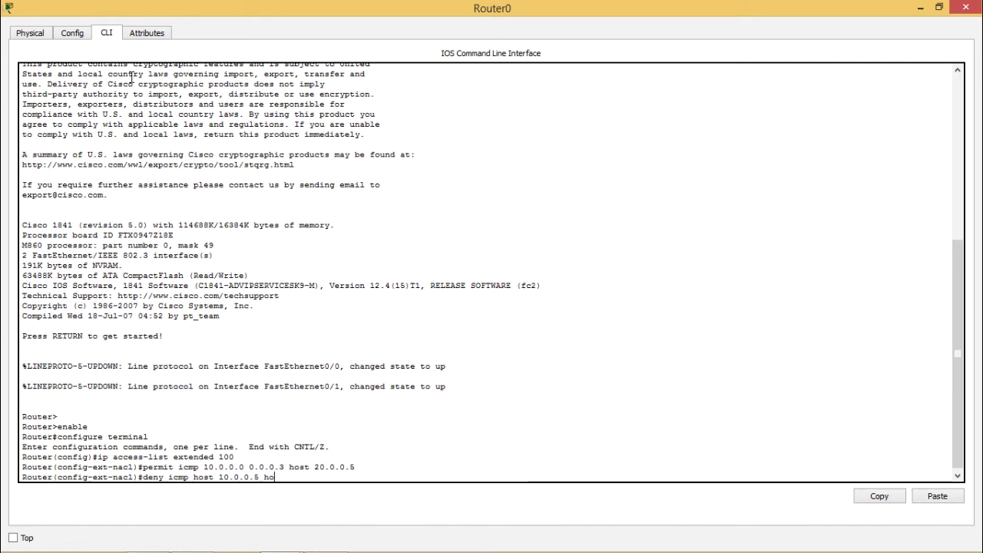
type(" 20.0.0")
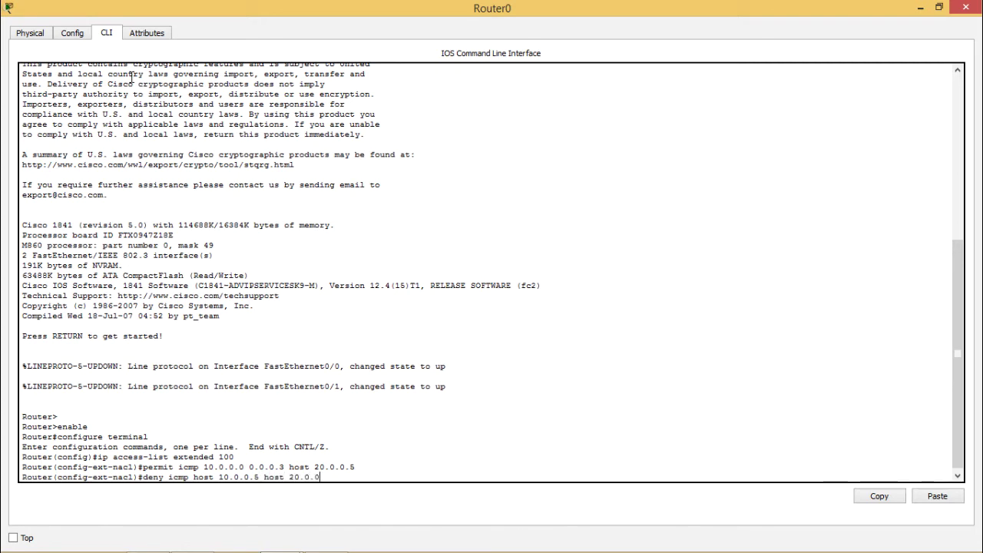
type(".5 host-unreachable")
key("Return")
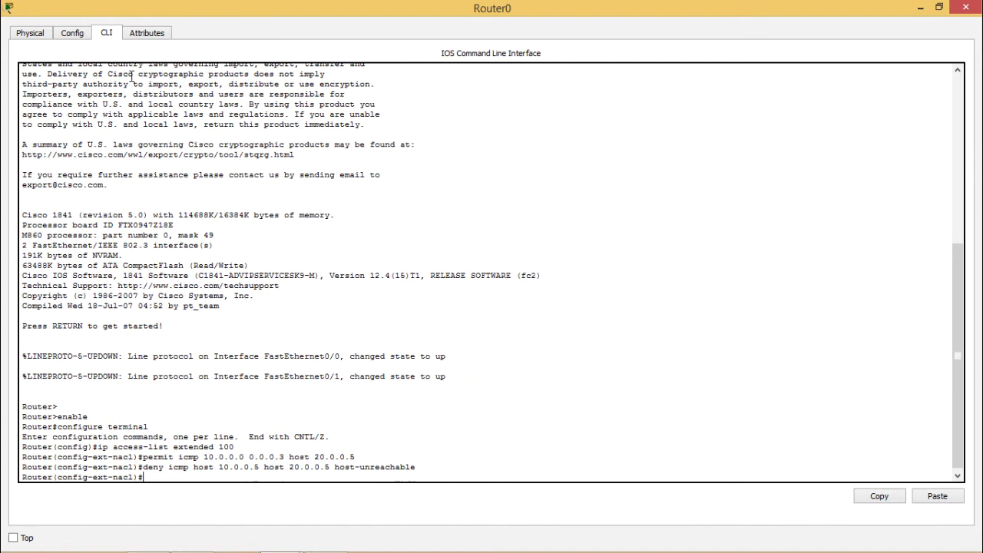
type("end")
key("Return")
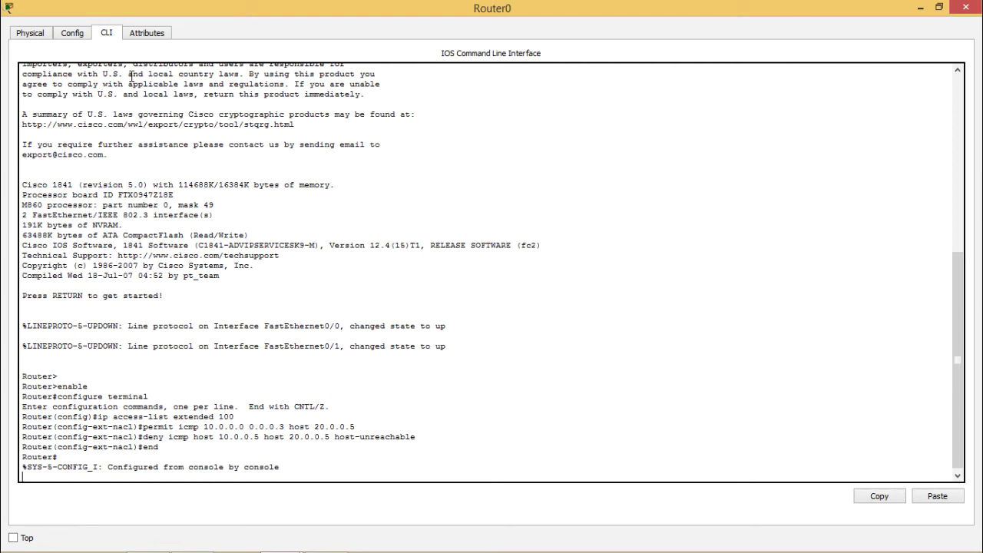
- Apply 'ip access-group 100 out' on interface FastEthernet0/1, then return to the privileged prompt
key("Return")
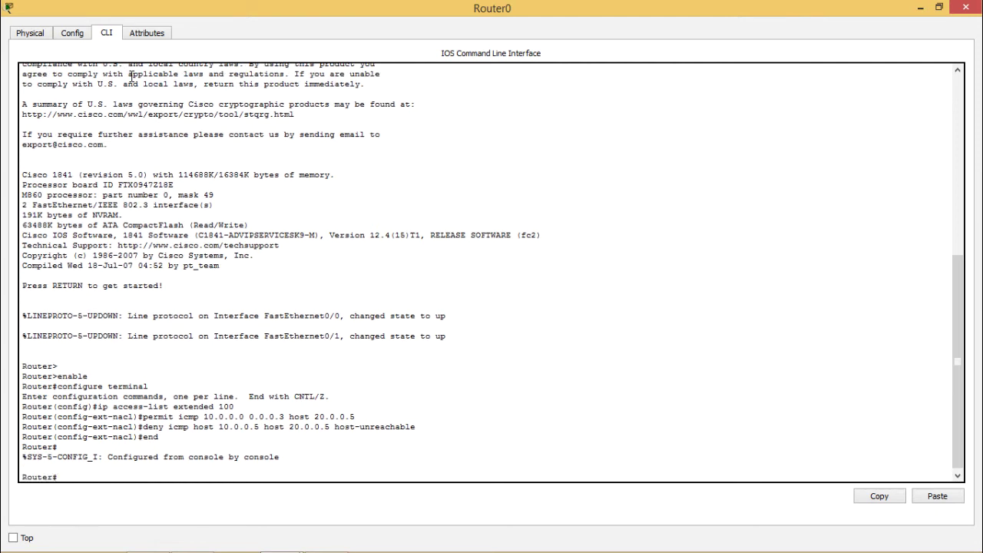
type("configure terminal")
key("Return")
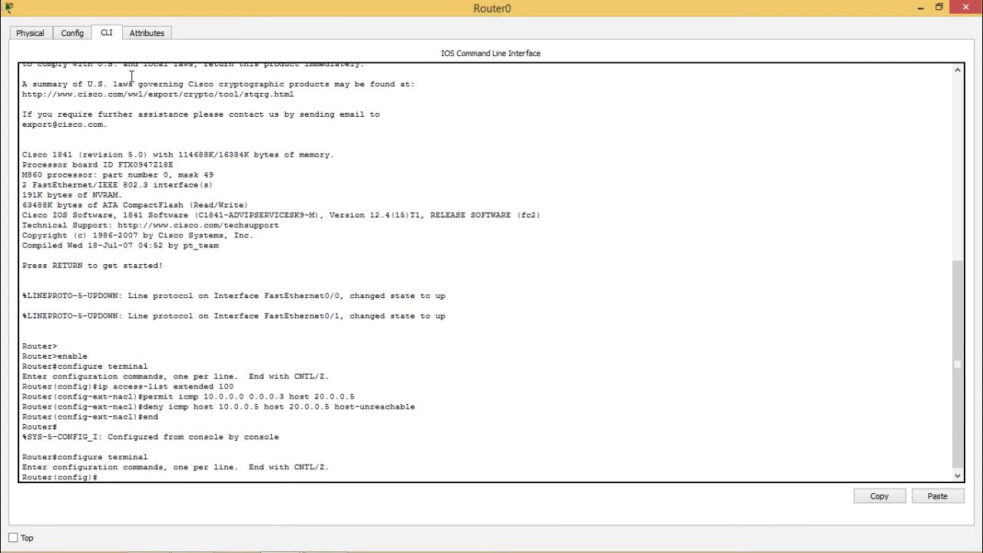
type("interface FastEthernet")
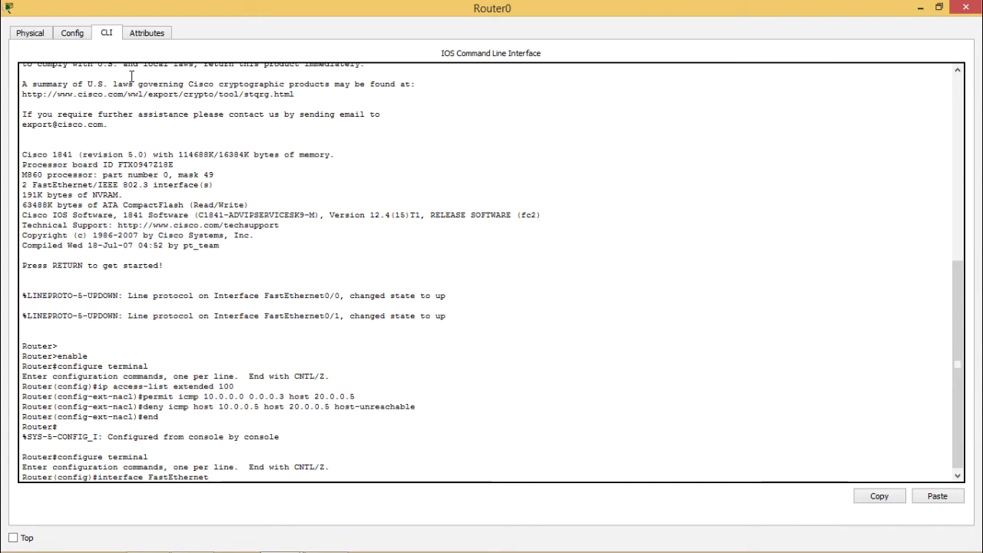
type("0/1")
key("Return")
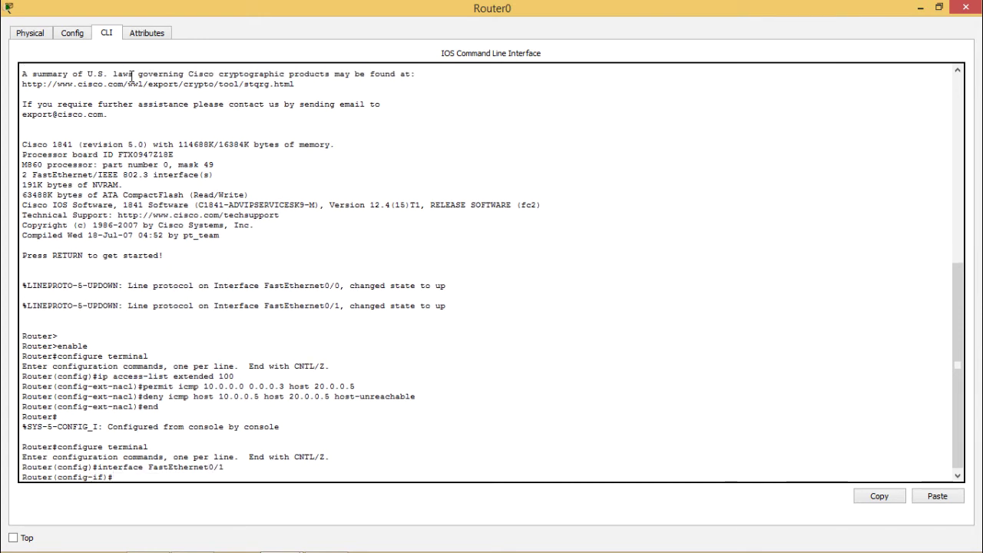
type("ip acces")
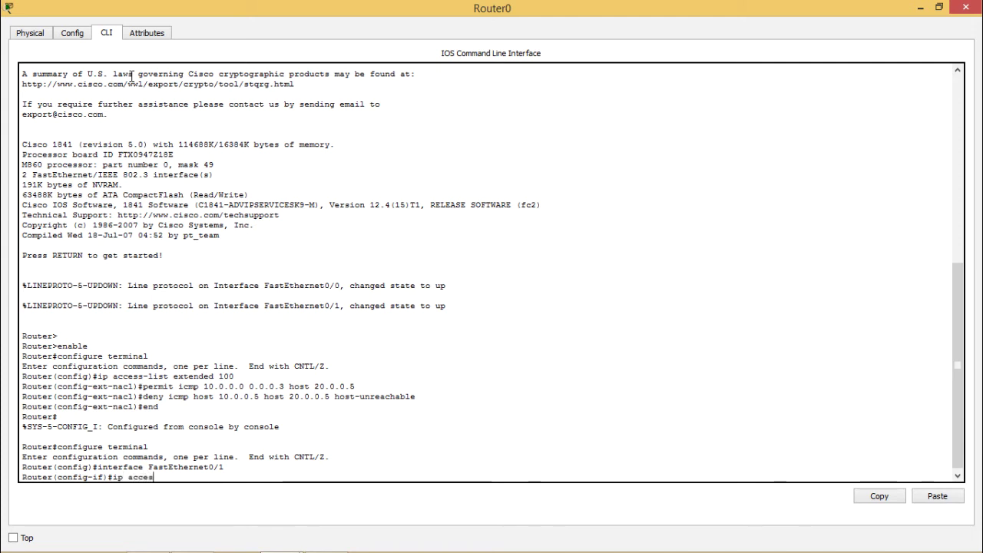
type("s-group 100")
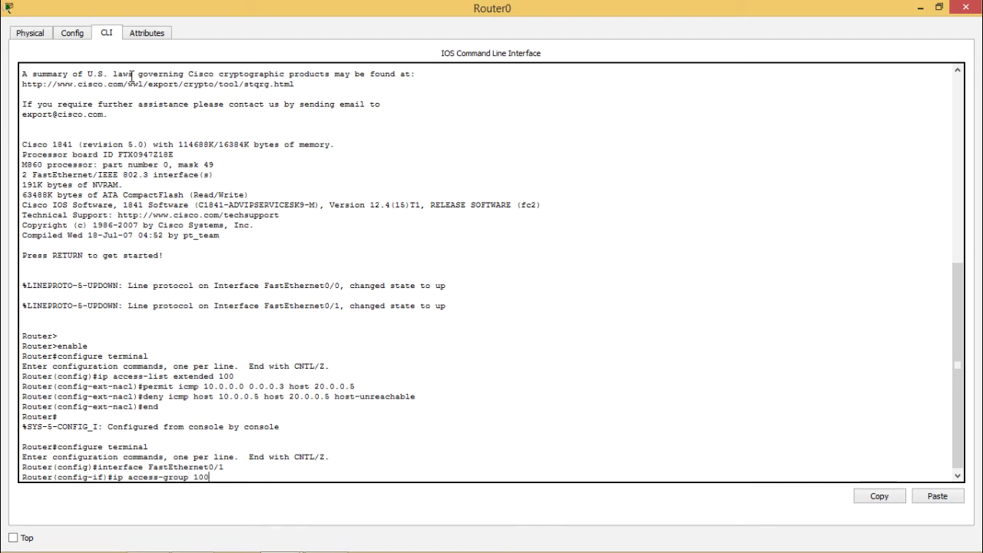
type(" out")
key("Return")
type("end")
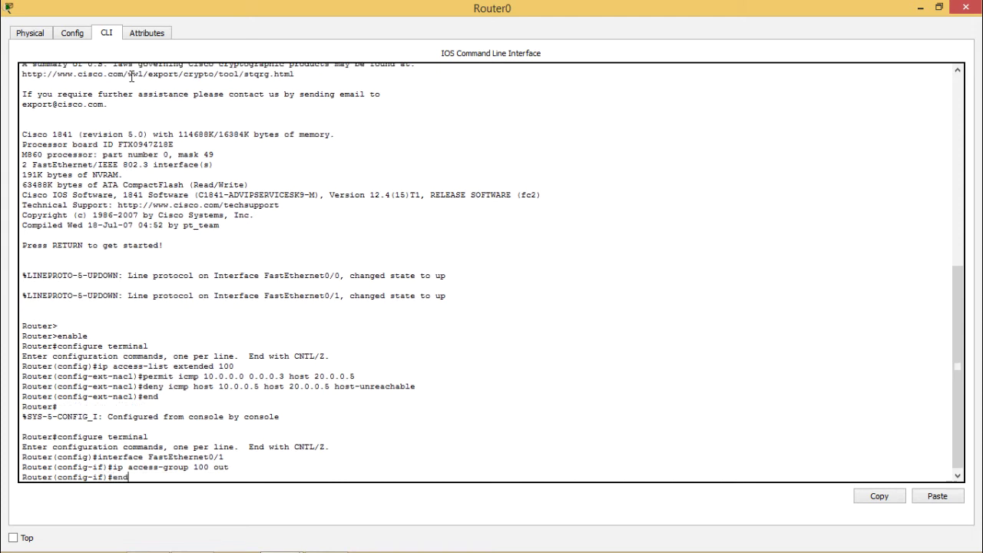
key("Return")
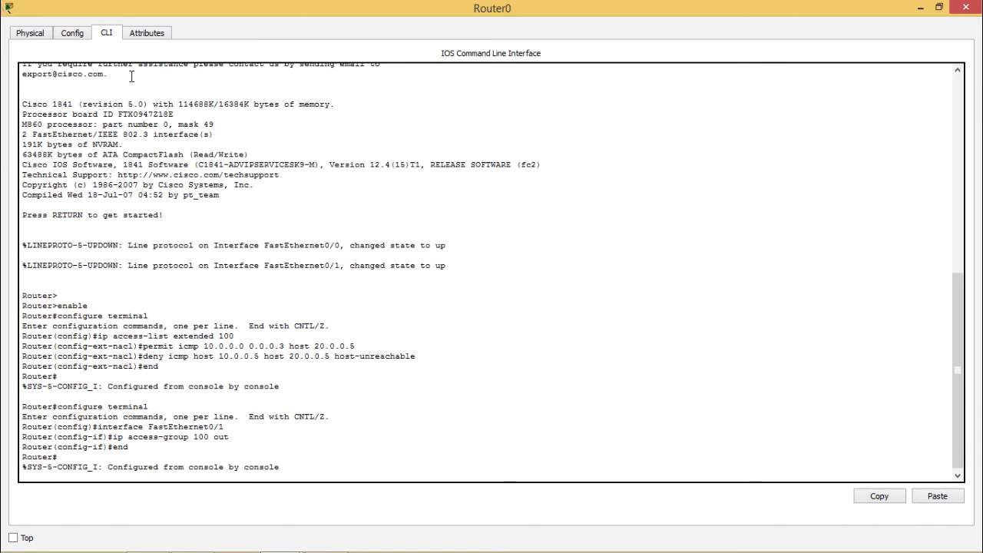
key("Return")
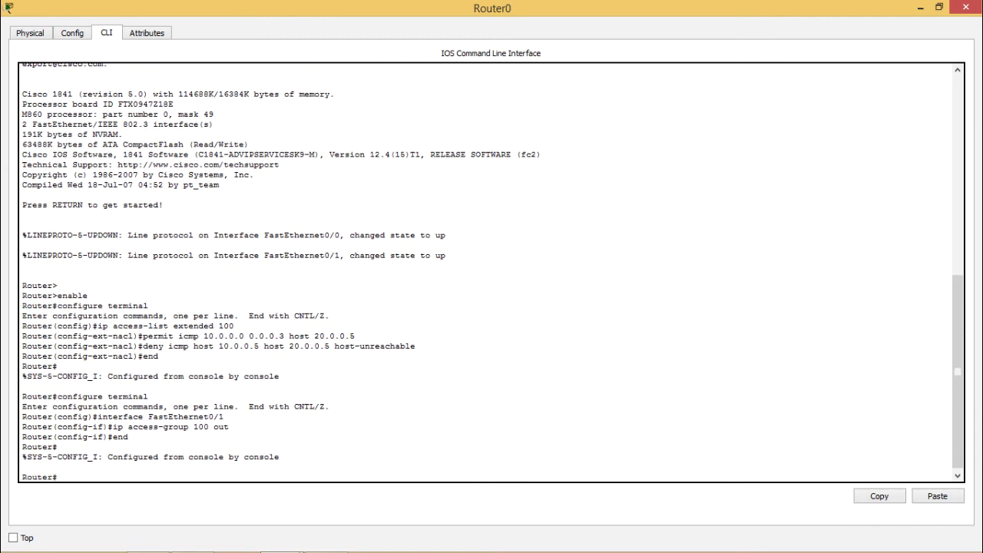
- Close the Router0 console and open PC0's Command Prompt
left_click(964, 8)
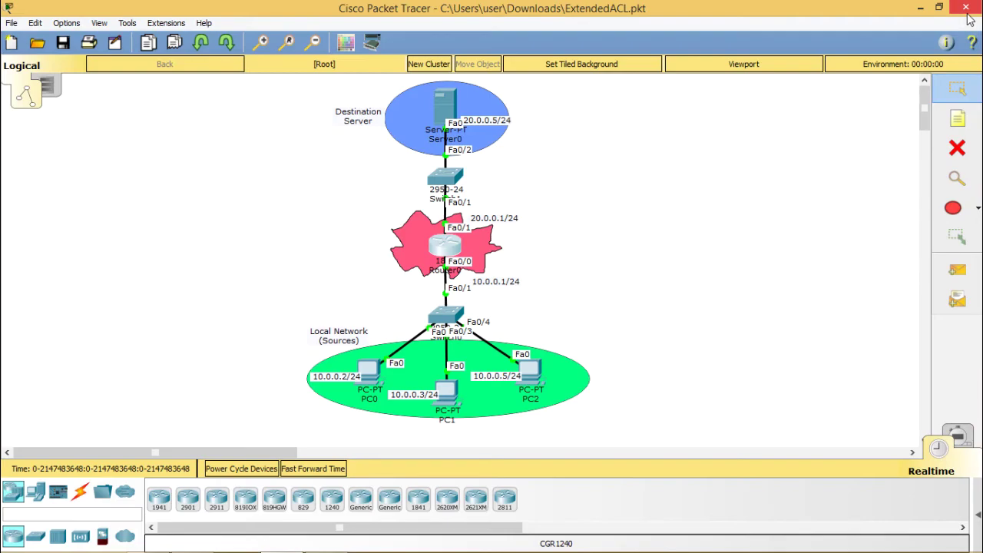
left_click(374, 374)
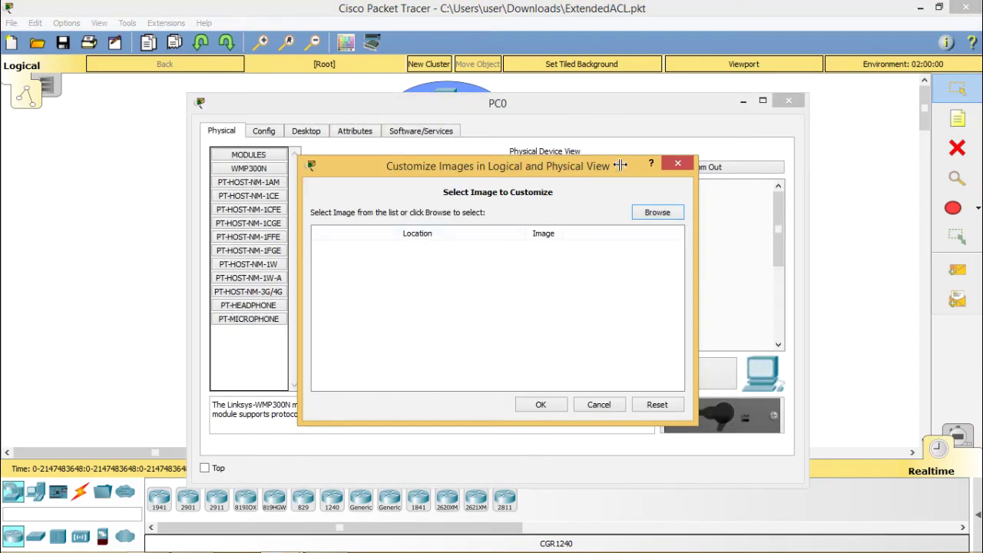
left_click(686, 164)
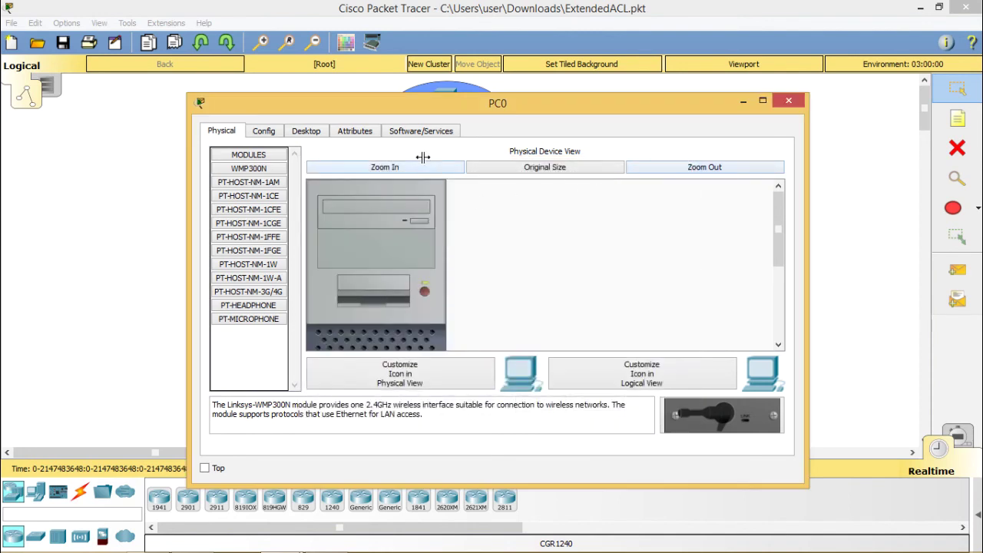
left_click(303, 131)
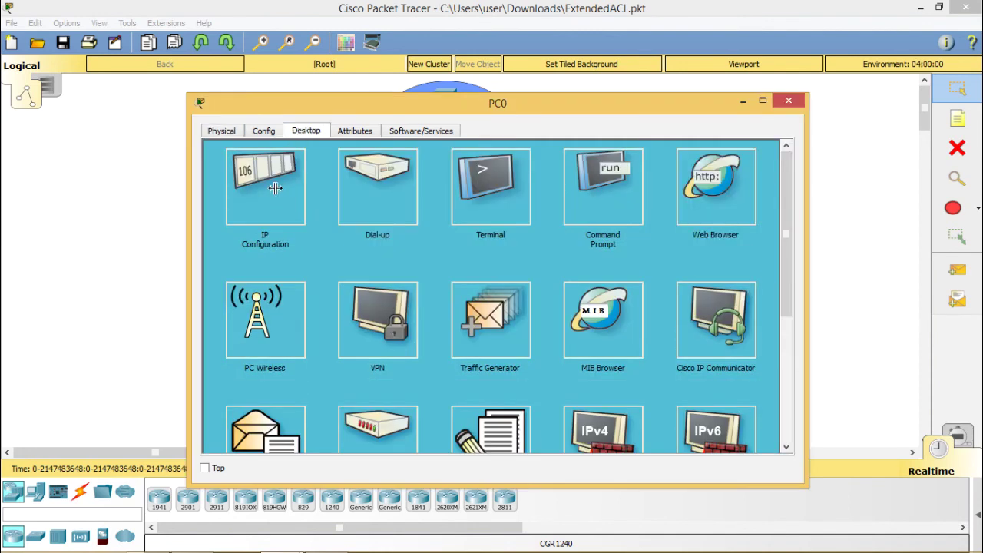
left_click(606, 216)
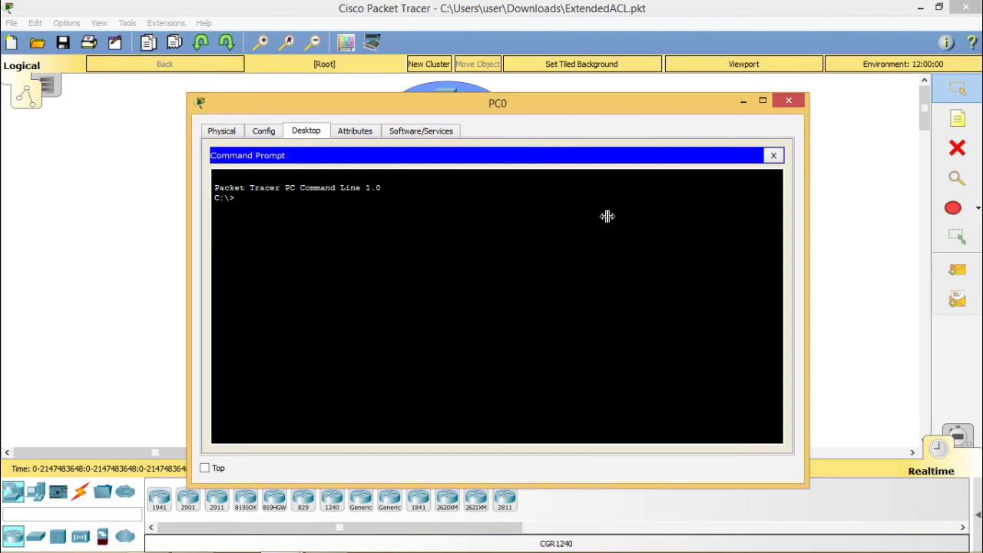
- Ping 20.0.0.5 from PC0, getting three replies, then close PC0's window
type("ping 20.0.0.5")
key("Return")
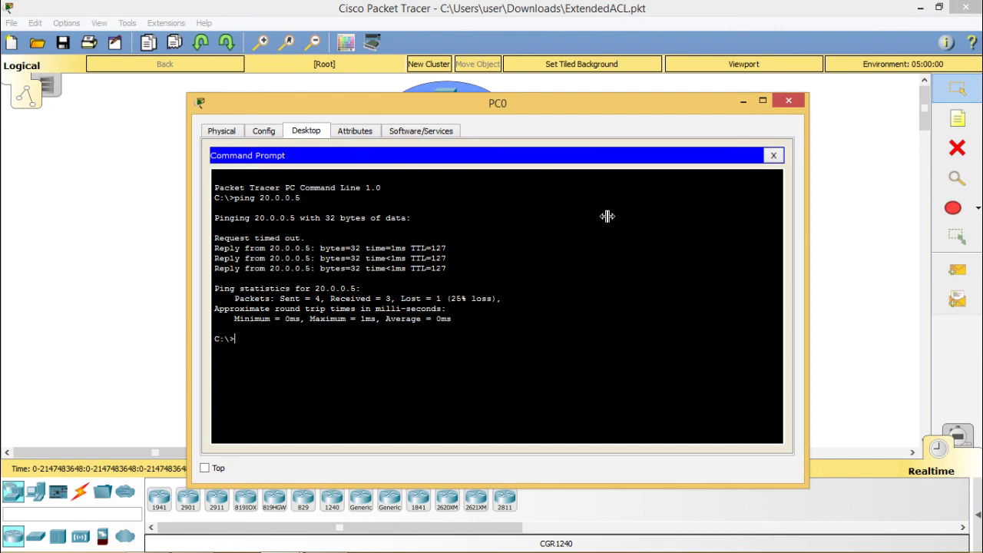
left_click(788, 101)
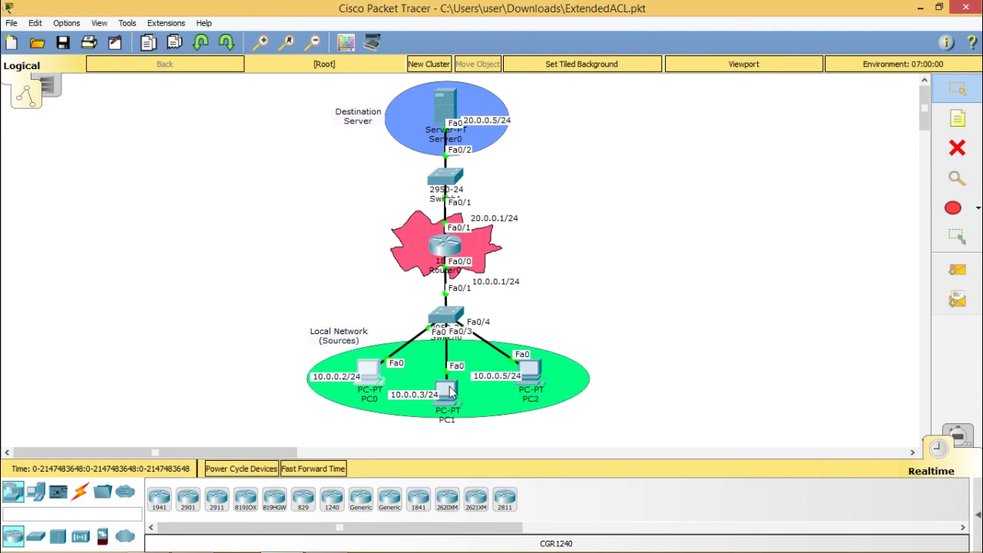
- From PC2's Command Prompt, ping 20.0.0.5 and get Destination host unreachable
left_click(530, 375)
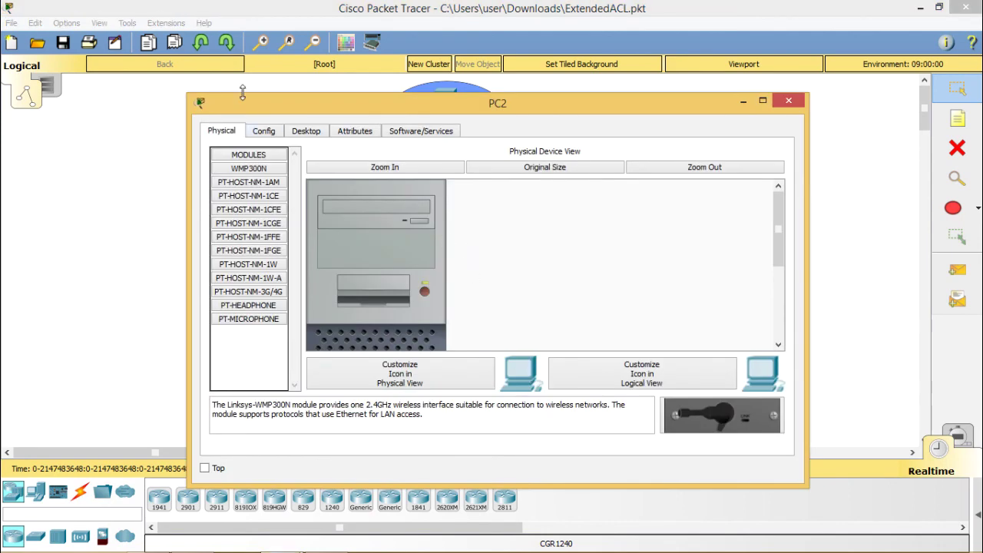
left_click(300, 131)
left_click(492, 192)
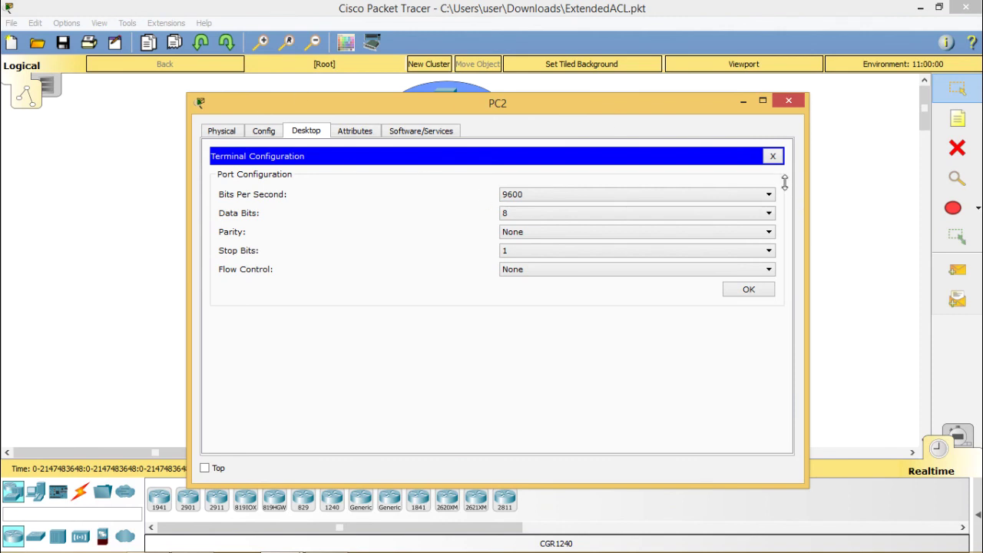
left_click(772, 156)
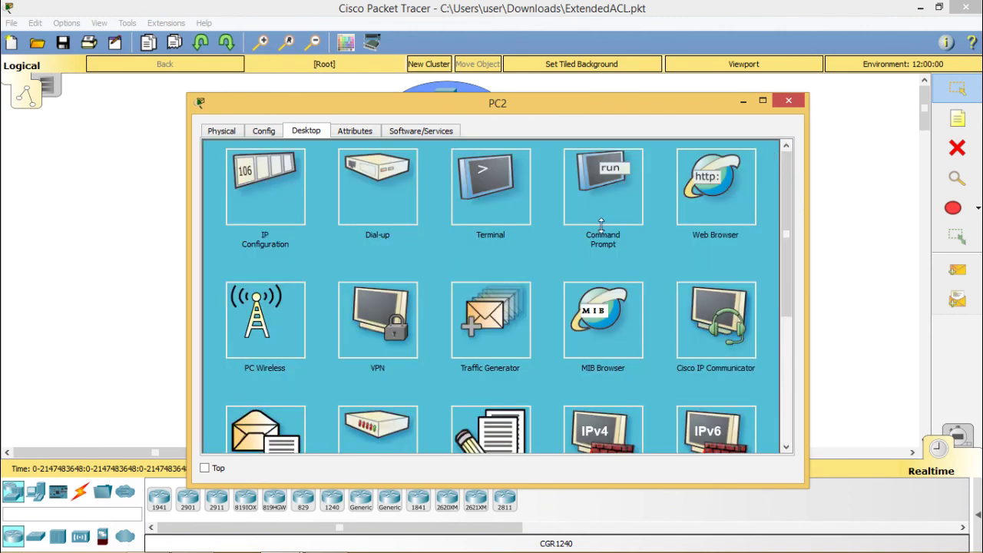
left_click(622, 201)
type("pi")
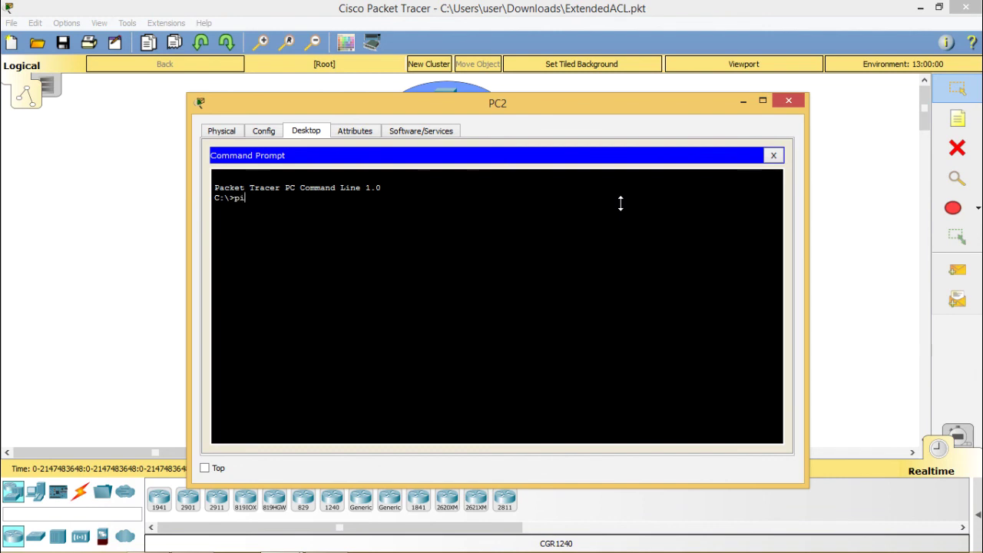
type("ng 20.0.0.5")
key("Return")
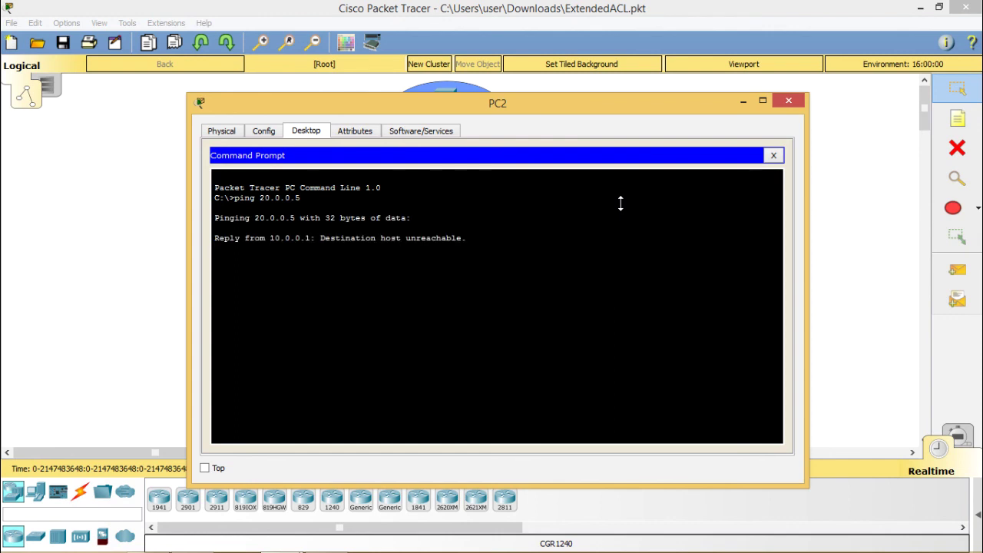